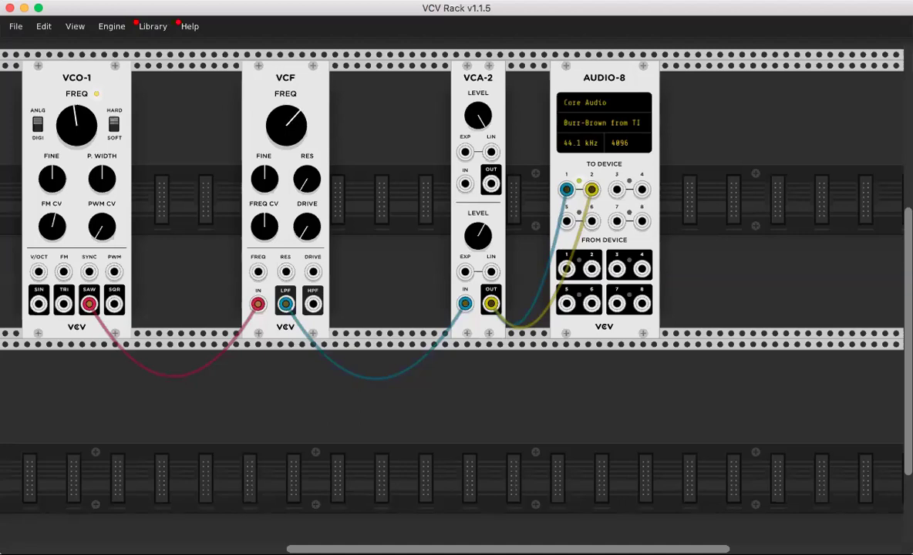
Lower the cutoff frequency of the VCF module
left_click_drag(285, 125, 285, 139)
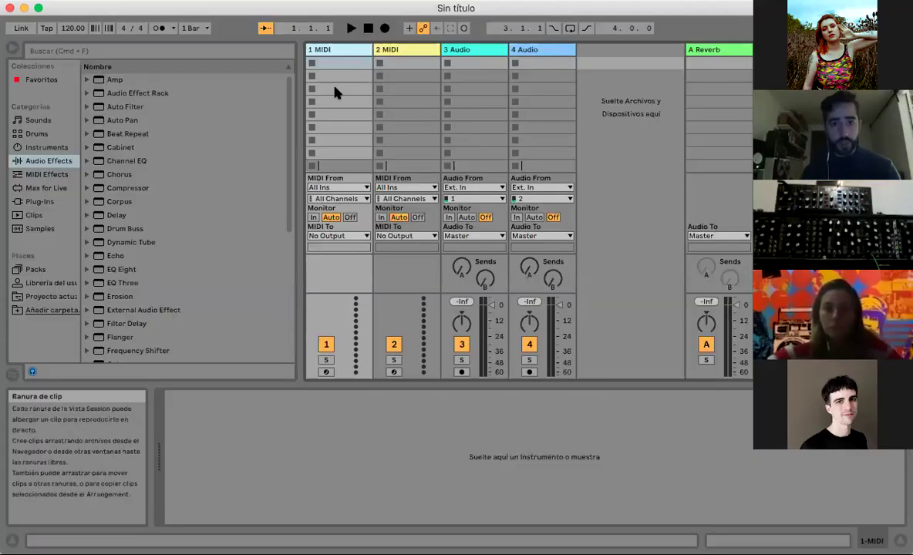
Switch to Ableton Live, search the instruments for "operat" and load Operator onto the first MIDI track
left_click(108, 50)
type("operat")
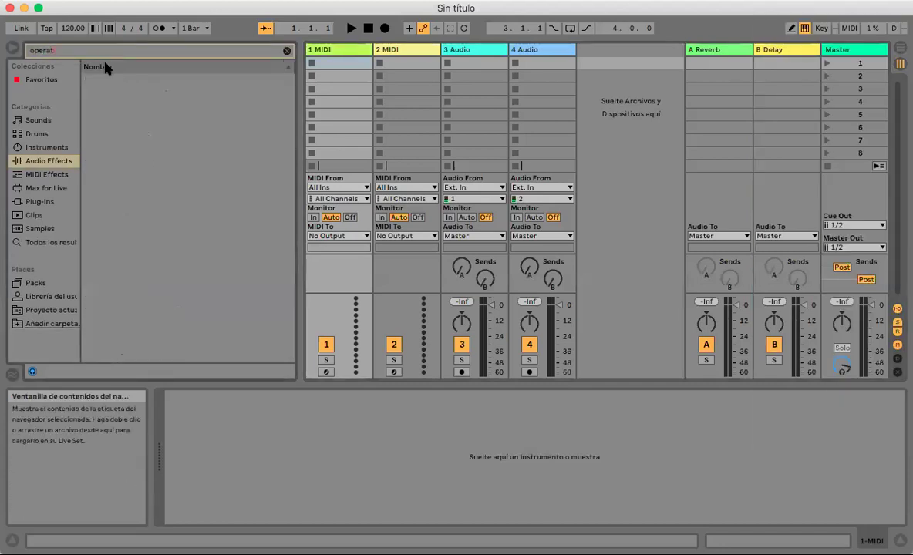
left_click(40, 147)
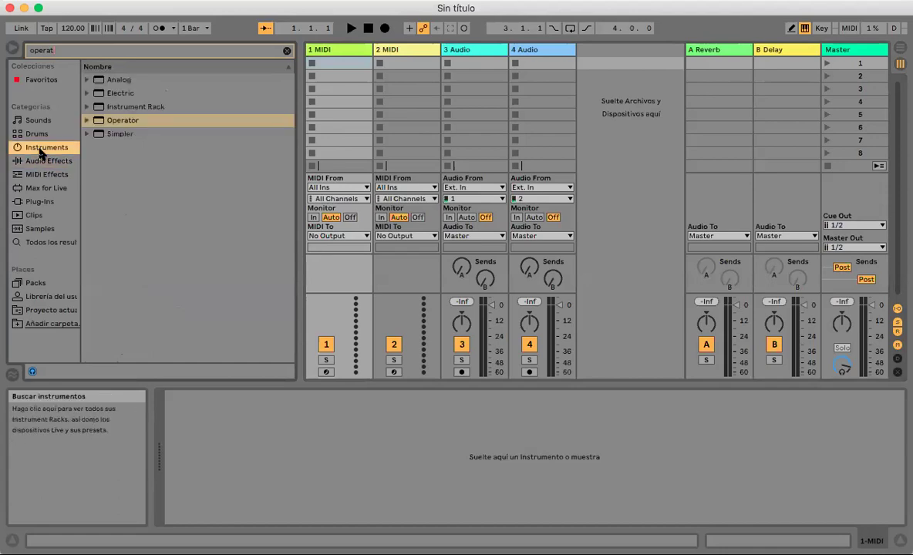
left_click(107, 119)
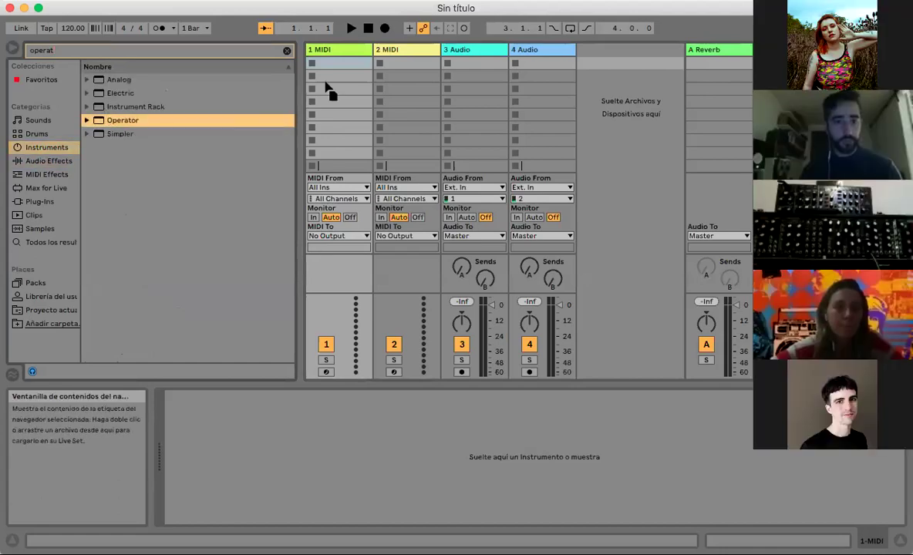
key("Return")
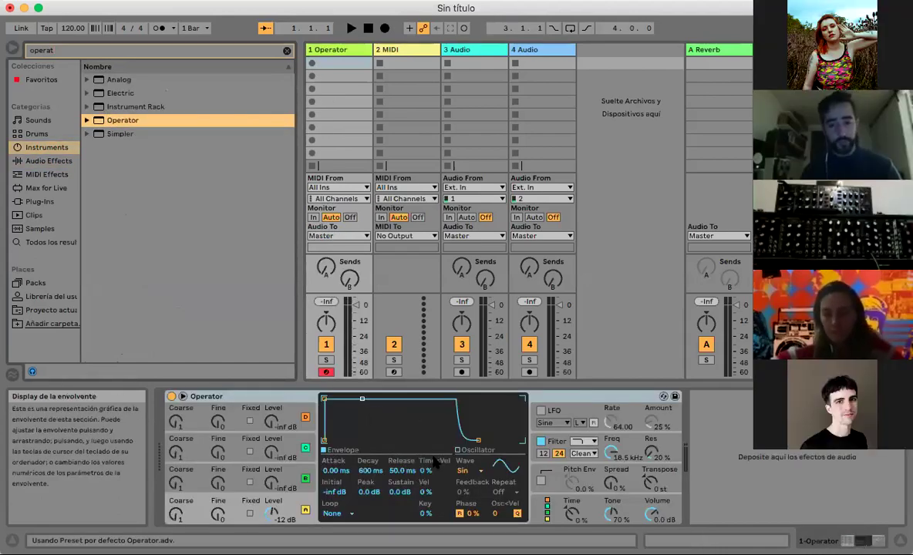
Show Operator's oscillator A waveform editor and set the wave to Saw 64
left_click(478, 451)
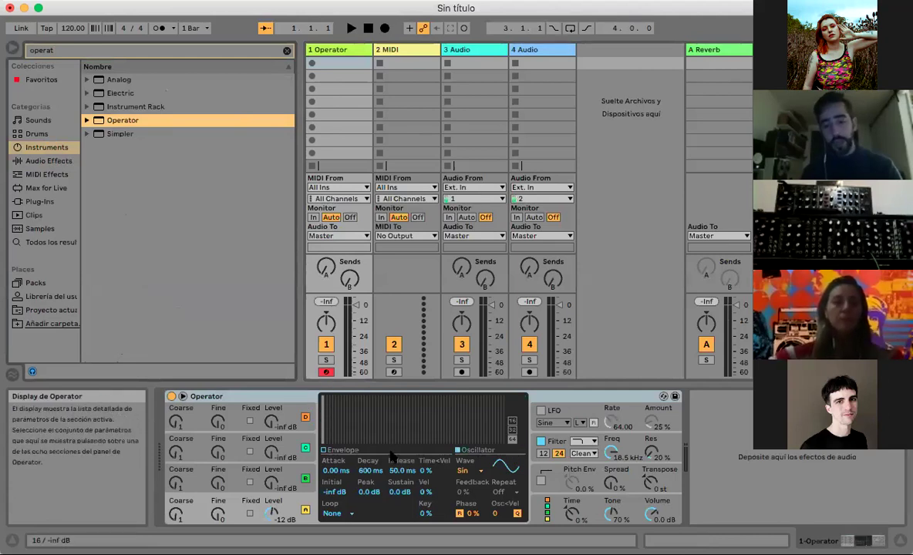
left_click(467, 472)
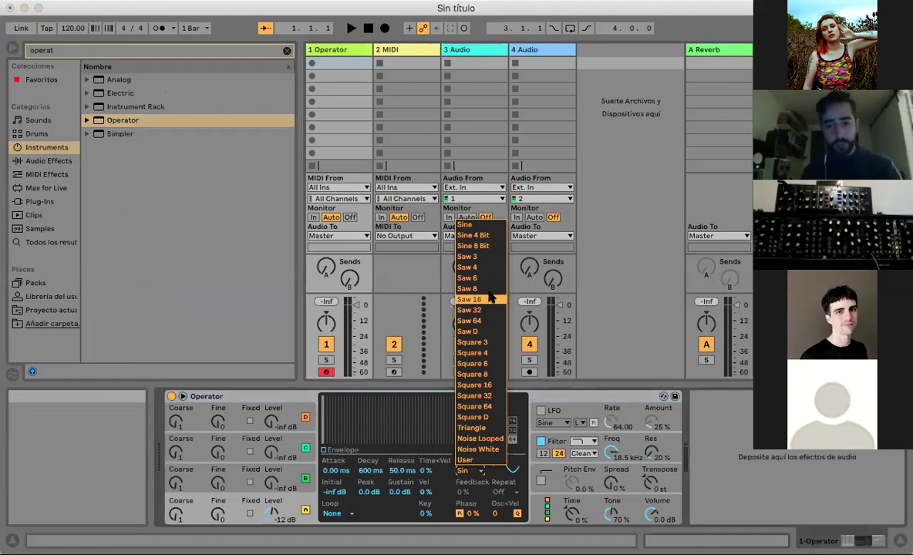
left_click(474, 320)
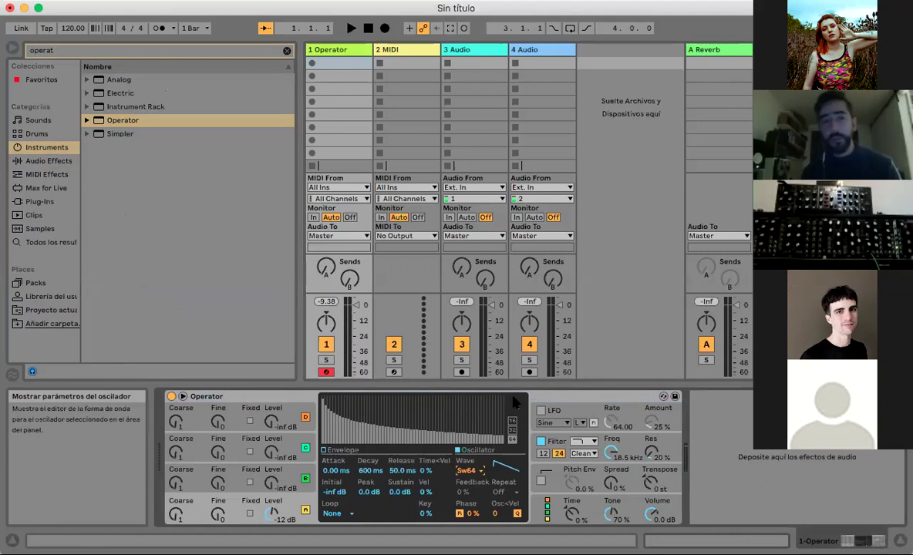
Search all browser results for "spec" and add the Spectrum device after Operator
left_click(55, 241)
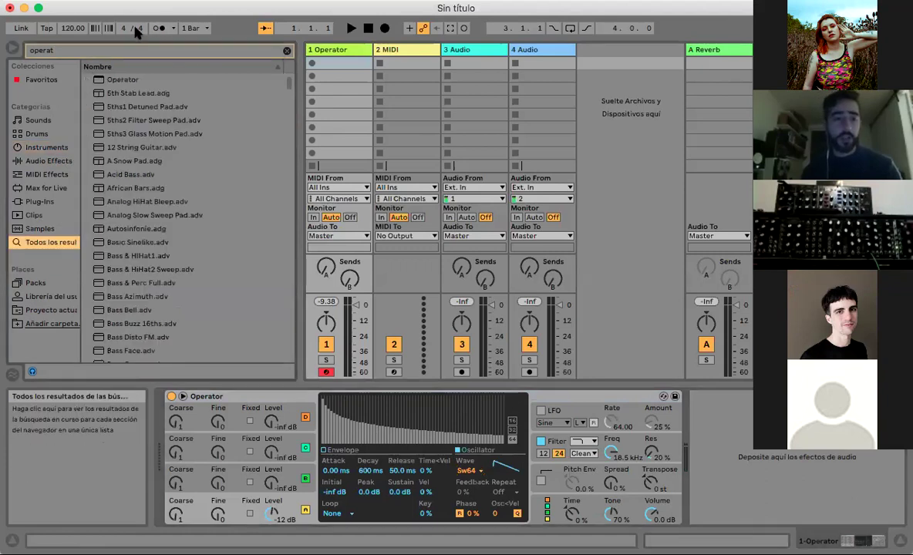
double_click(133, 51)
type("spec")
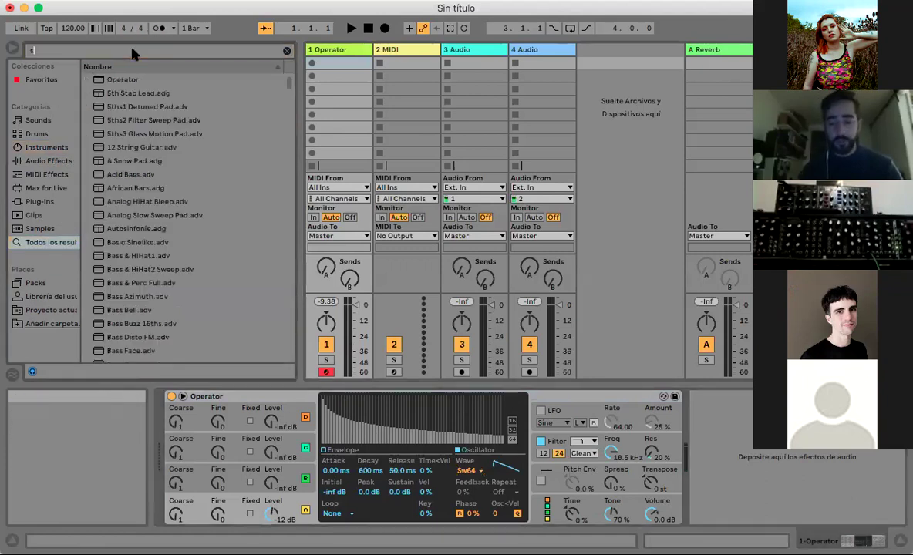
left_click(120, 81)
left_click_drag(120, 83, 673, 420)
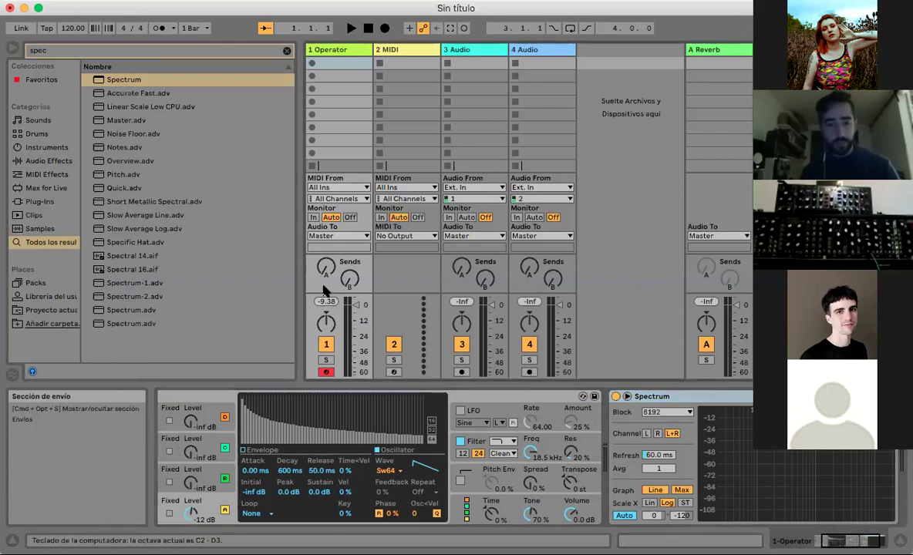
Play a note and redraw oscillator A's harmonics freehand, with the first partial at about -1.41 dB
key("x")
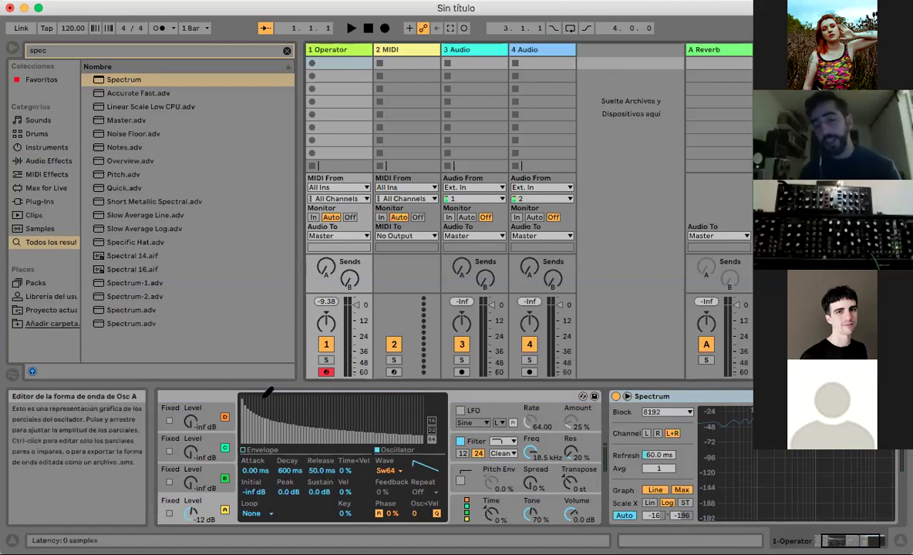
mouse_move(266, 404)
left_mouse_down()
mouse_move(279, 436)
mouse_move(317, 460)
mouse_move(424, 446)
mouse_move(384, 422)
mouse_move(295, 418)
mouse_move(248, 399)
left_mouse_up()
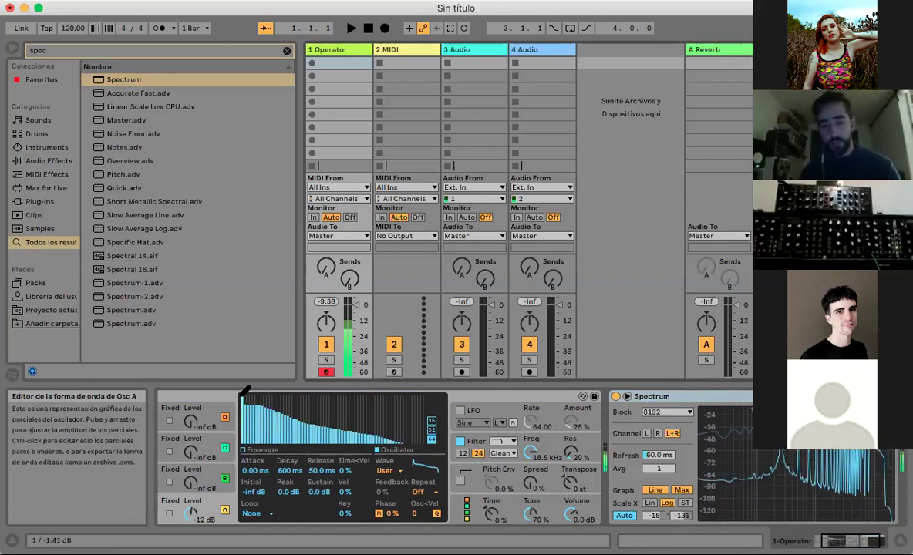
mouse_move(849, 485)
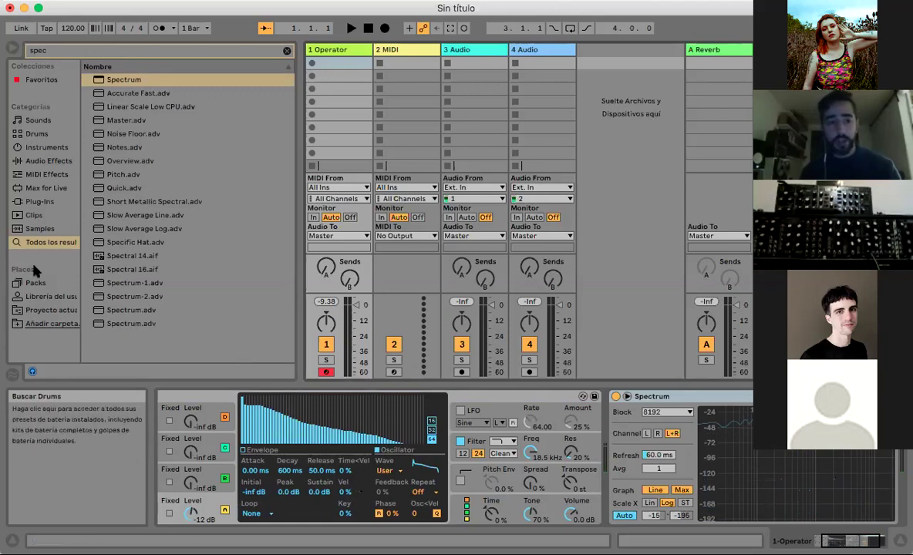
Search the browser for "eq" and insert EQ Eight between Operator and Spectrum
left_click(128, 51)
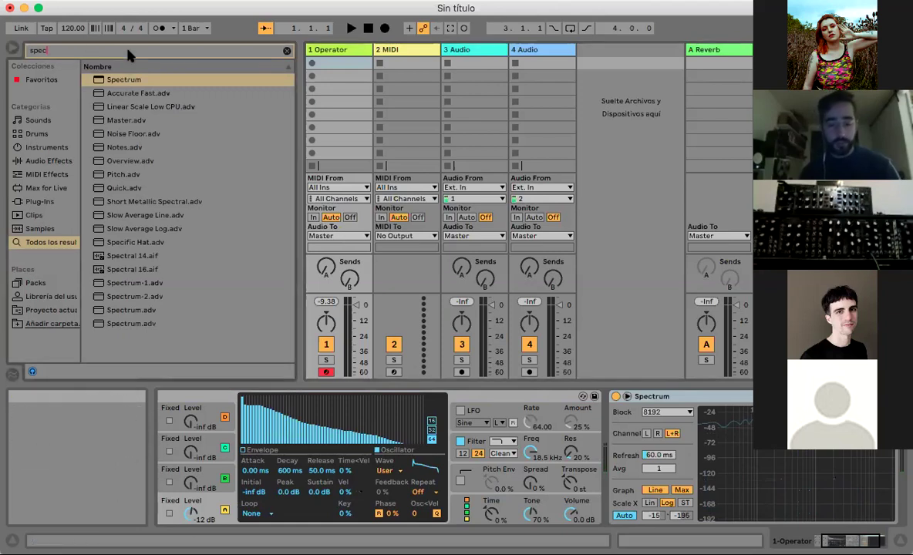
key("BackSpace")
key("BackSpace")
key("BackSpace")
key("BackSpace")
type("eq")
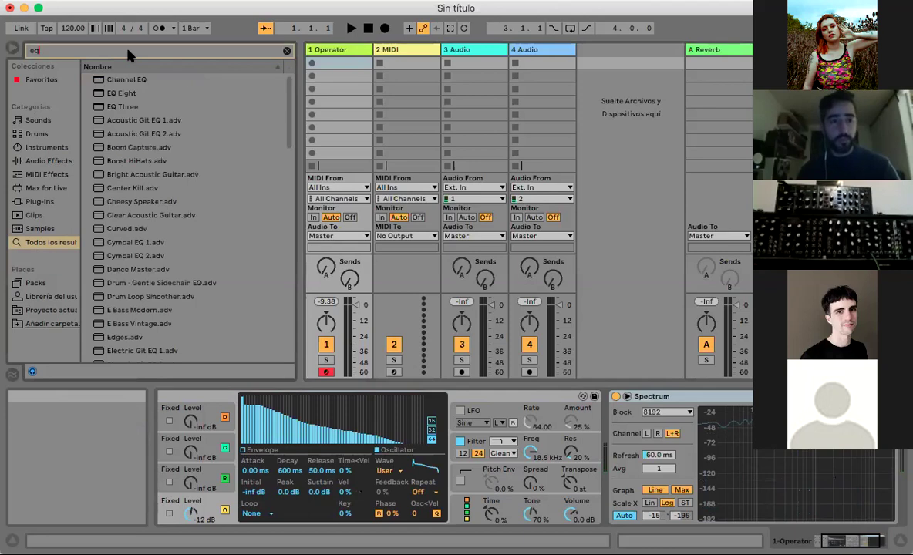
left_click_drag(115, 89, 719, 457)
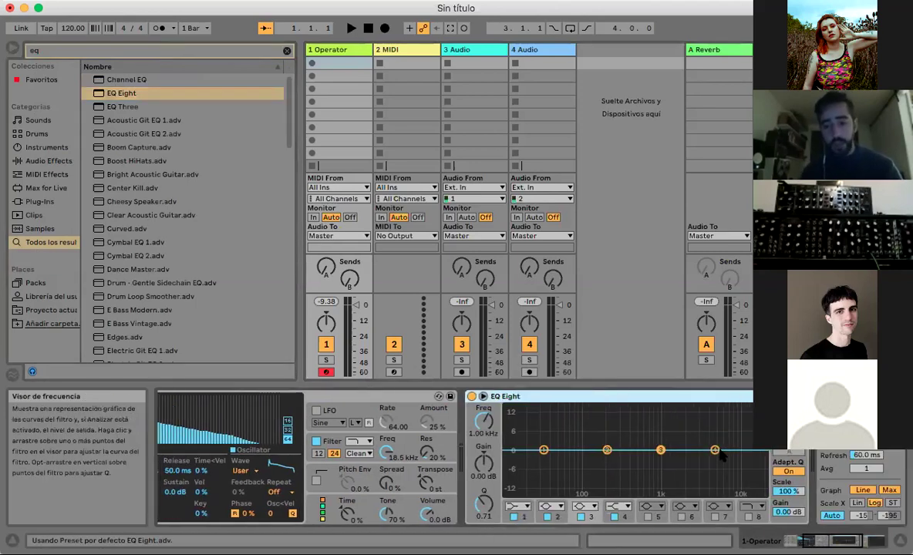
Play notes on the keyboard and examine the sound's harmonics in the EQ Eight and Spectrum displays
scroll(303, 465, "left", 3)
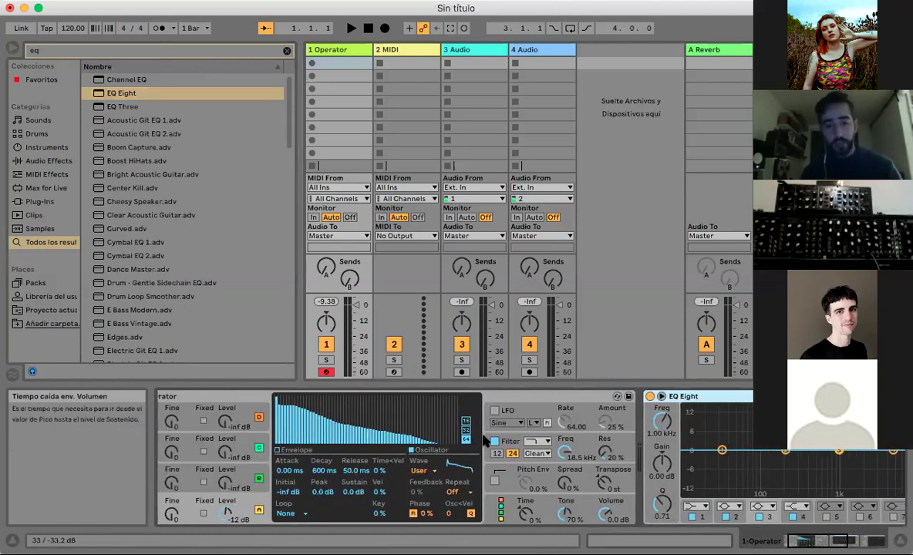
scroll(577, 414, "right", 3)
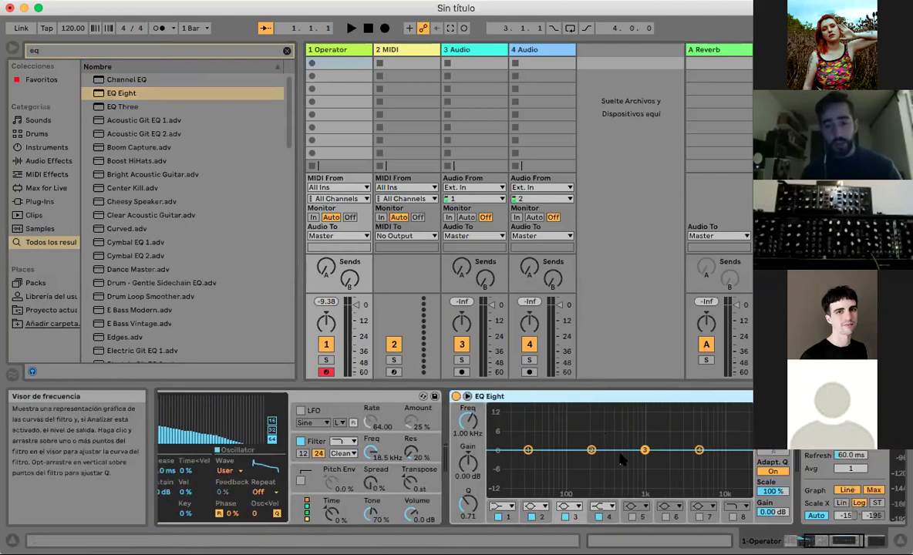
scroll(622, 459, "right", 5)
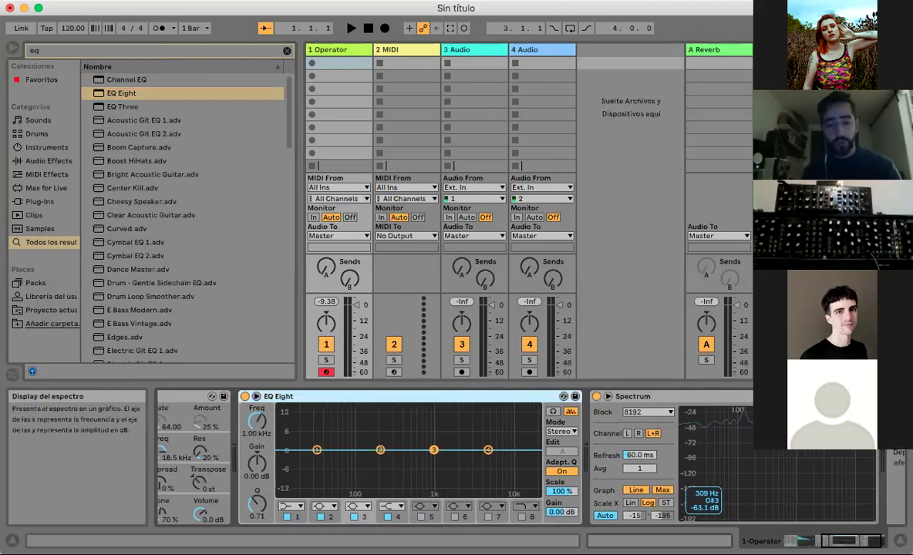
scroll(686, 494, "right", 1)
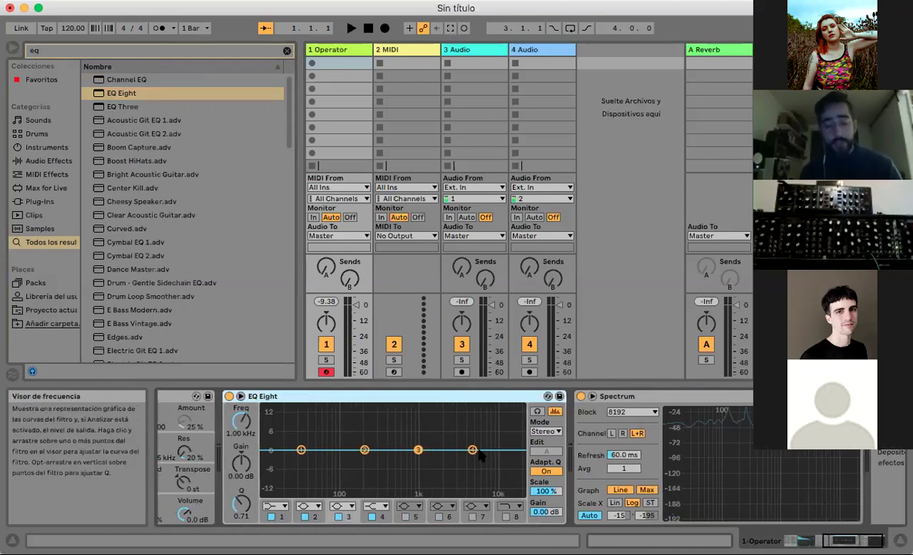
key("z")
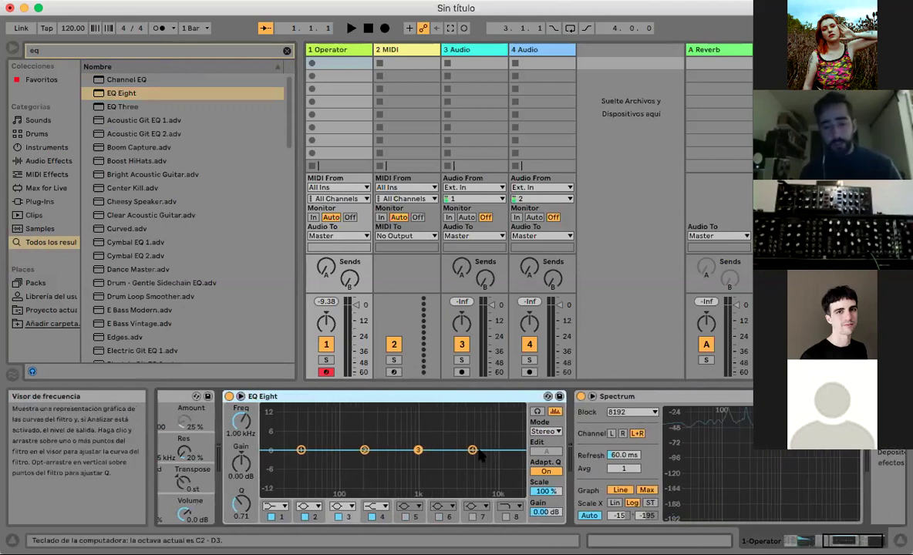
key("a")
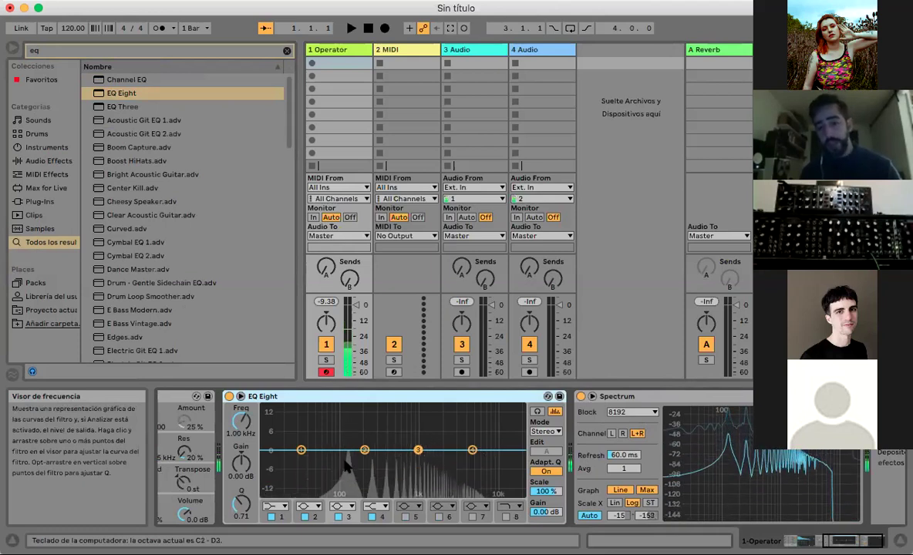
mouse_move(689, 466)
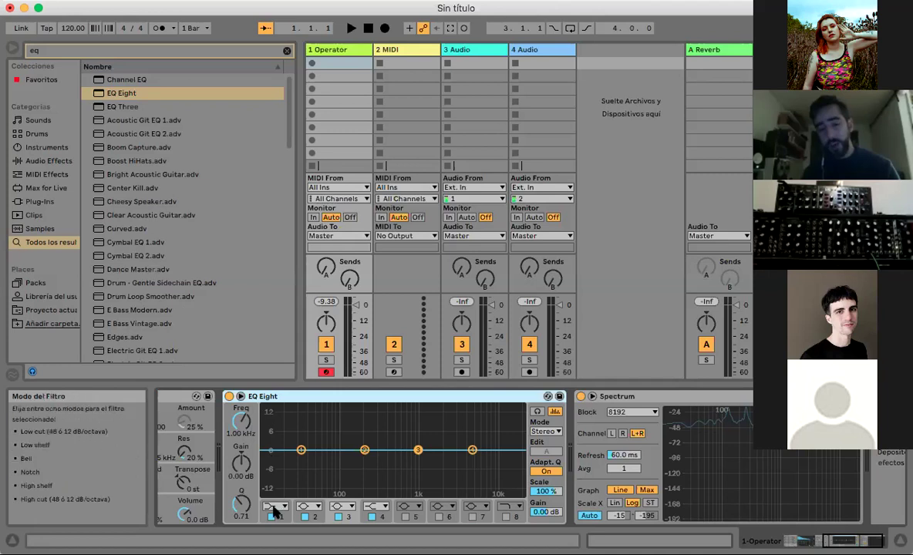
Sweep EQ Eight's band 4 down to about 206 Hz at -15 dB, and bring it back to about 2.78 kHz at -3.10 dB
left_click(473, 450)
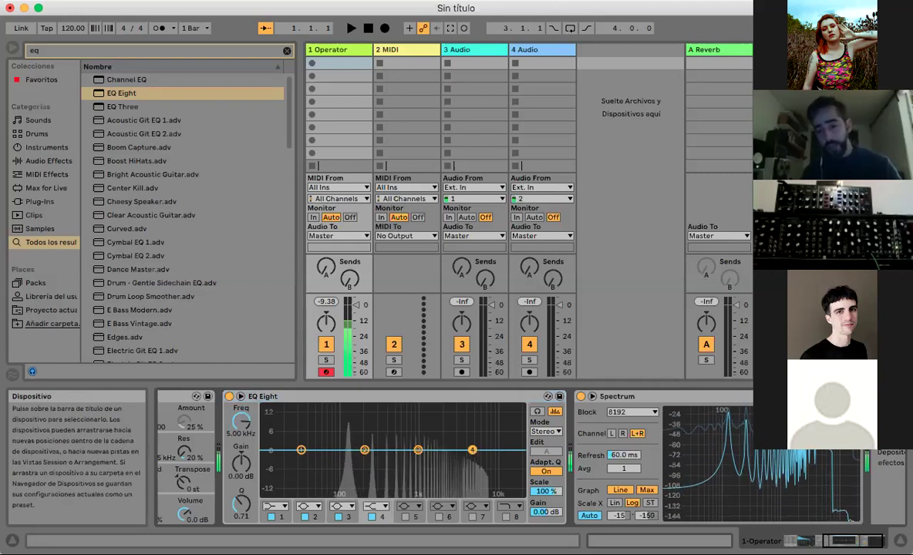
left_click_drag(473, 450, 365, 494)
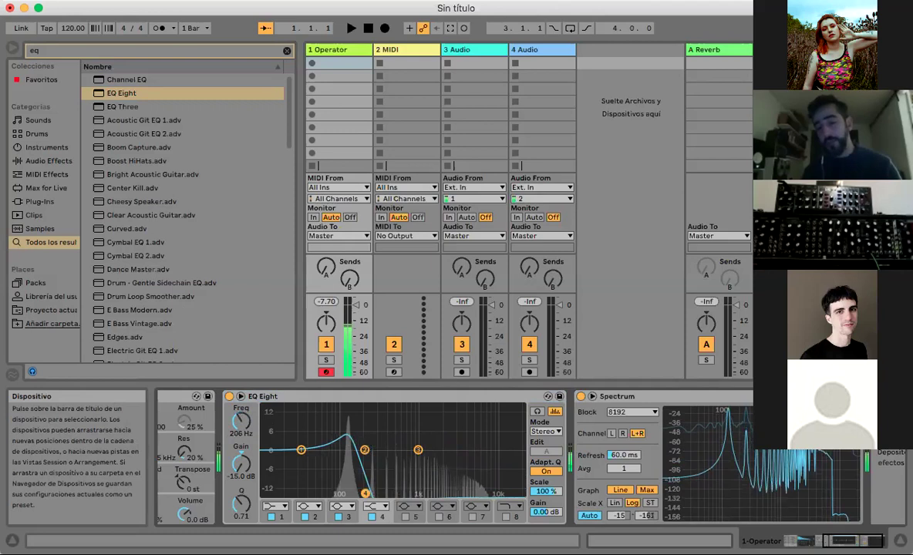
left_click_drag(365, 494, 453, 459)
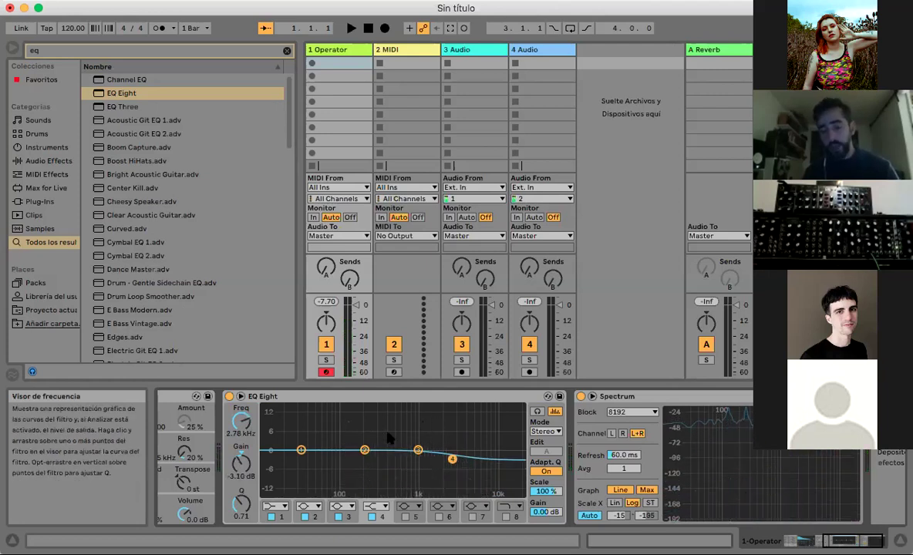
scroll(388, 437, "left", 3)
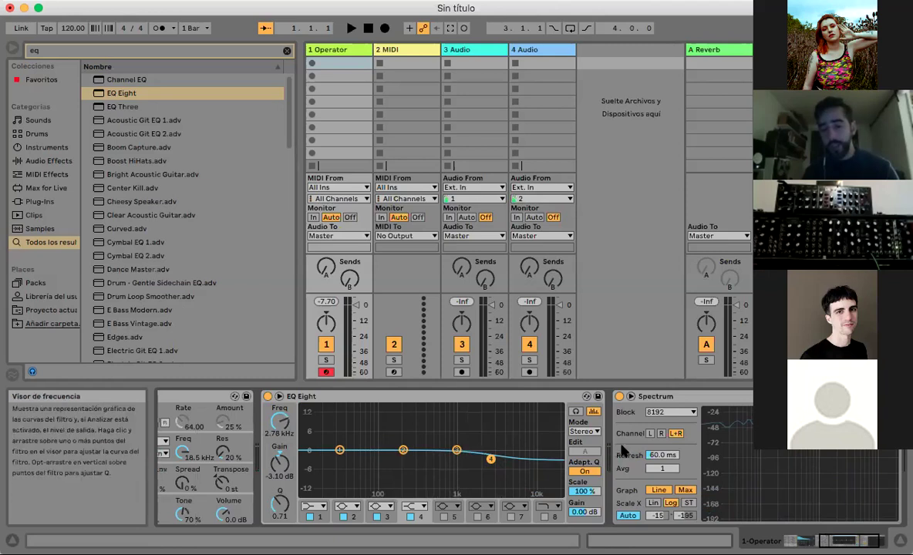
scroll(359, 441, "left", 10)
scroll(336, 433, "left", 4)
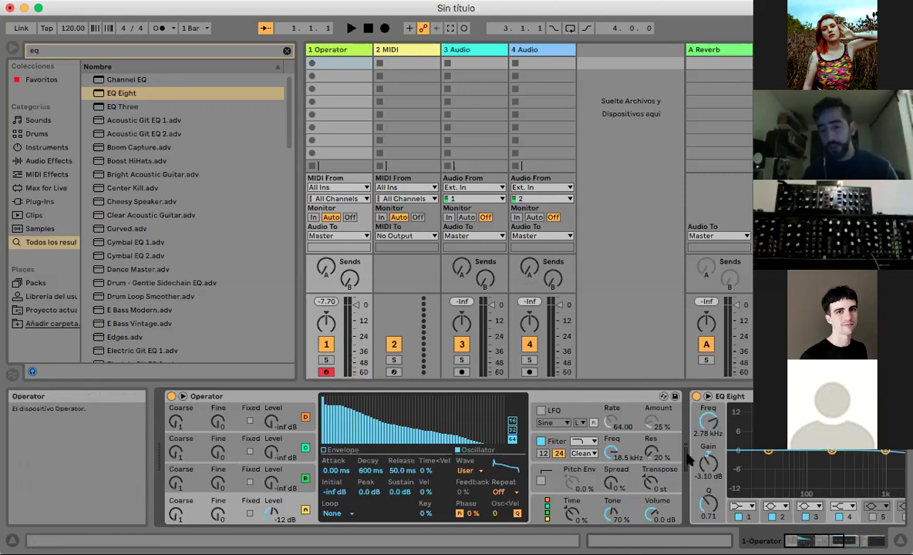
scroll(689, 460, "right", 8)
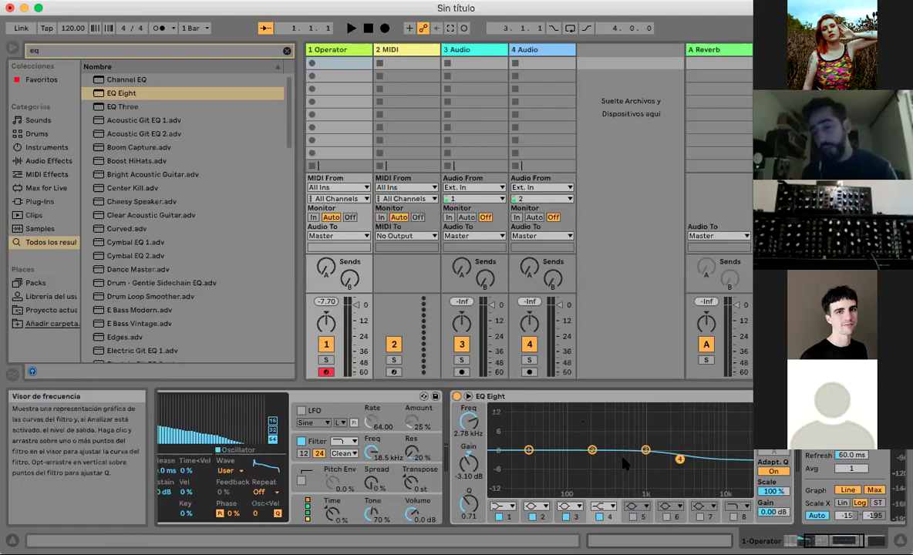
scroll(623, 464, "right", 4)
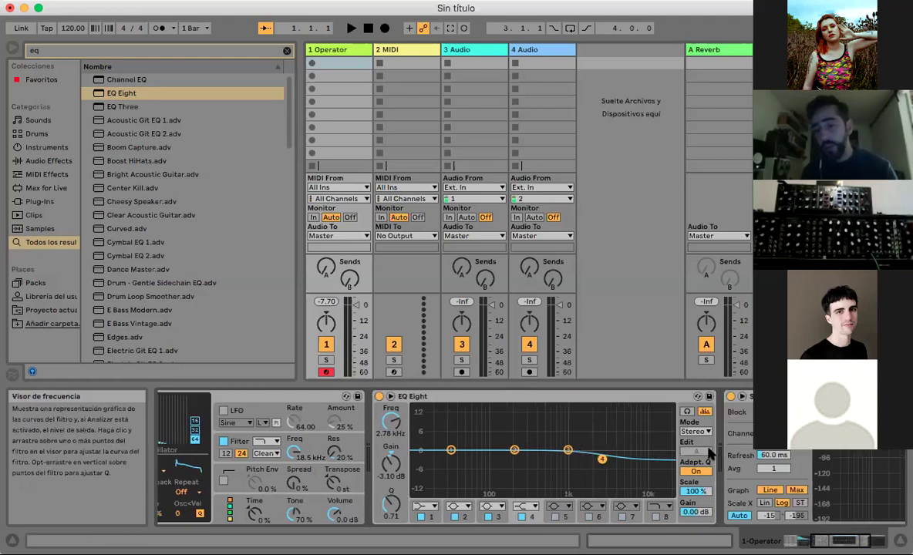
left_click(617, 462)
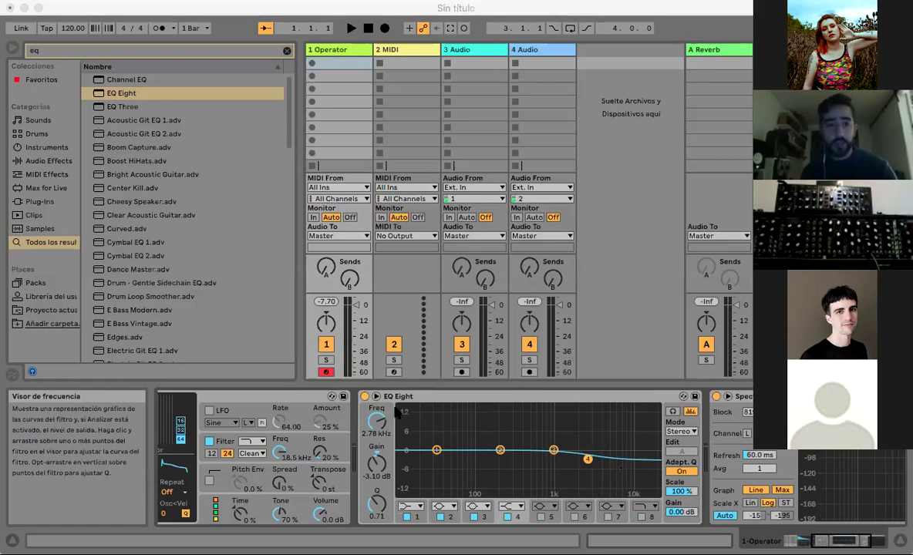
Switch to VCV Rack and raise the VCF's cutoff frequency to about 2330 Hz
left_click(593, 339)
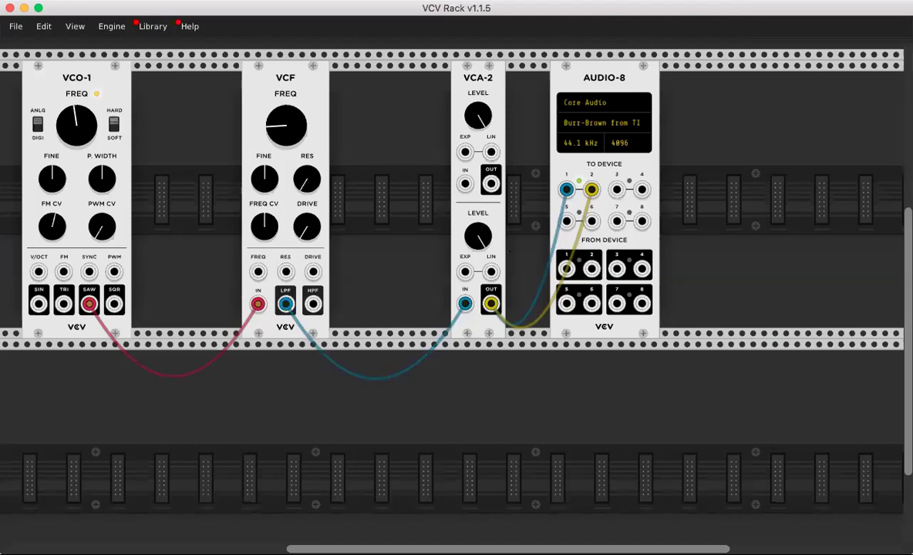
left_click_drag(285, 125, 286, 99)
Check the exact frequency settings of the VCO-1 and the VCF
right_click(77, 128)
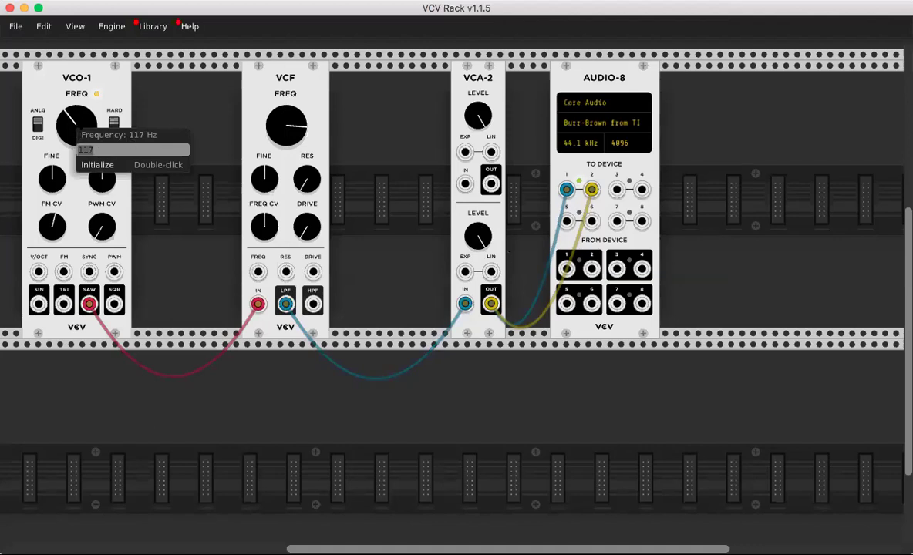
left_click(297, 76)
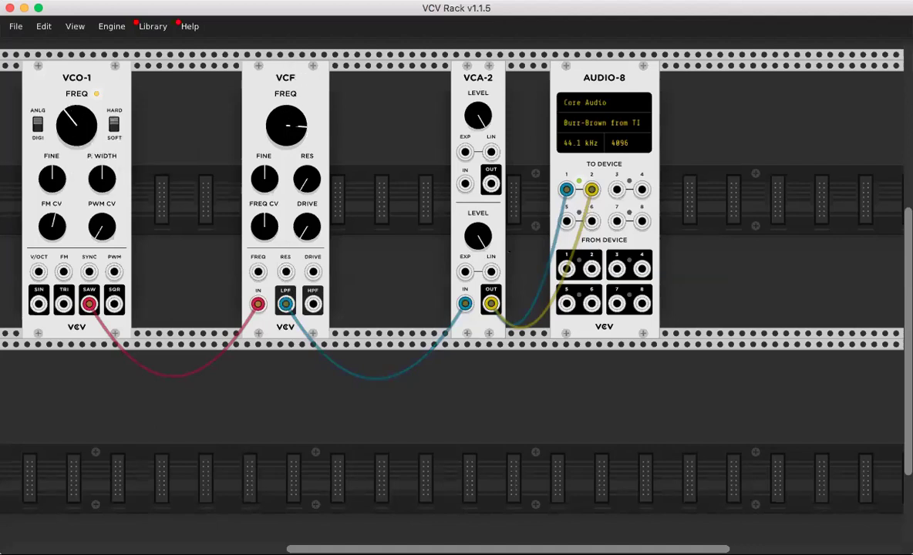
right_click(289, 127)
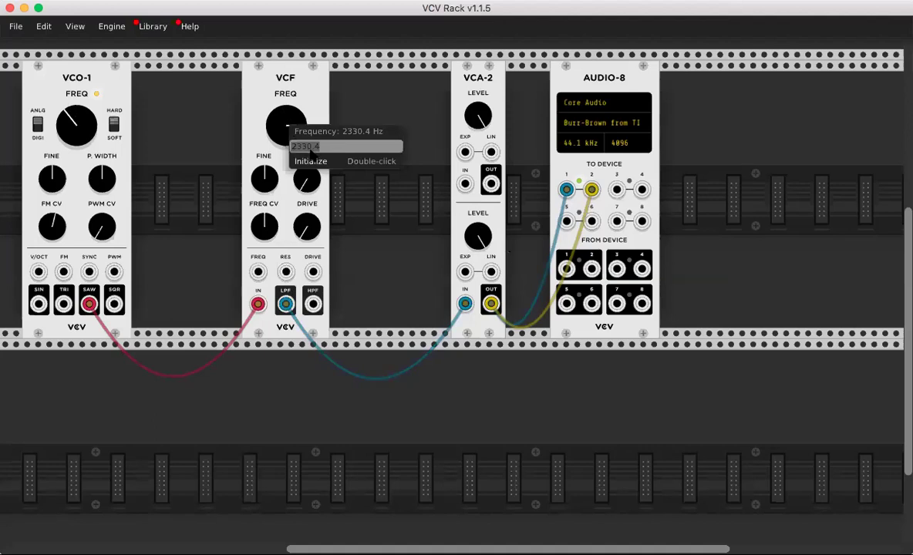
left_click(330, 71)
Turn down the VCF's cutoff frequency in stages to darken the saw tone
left_click_drag(286, 125, 286, 148)
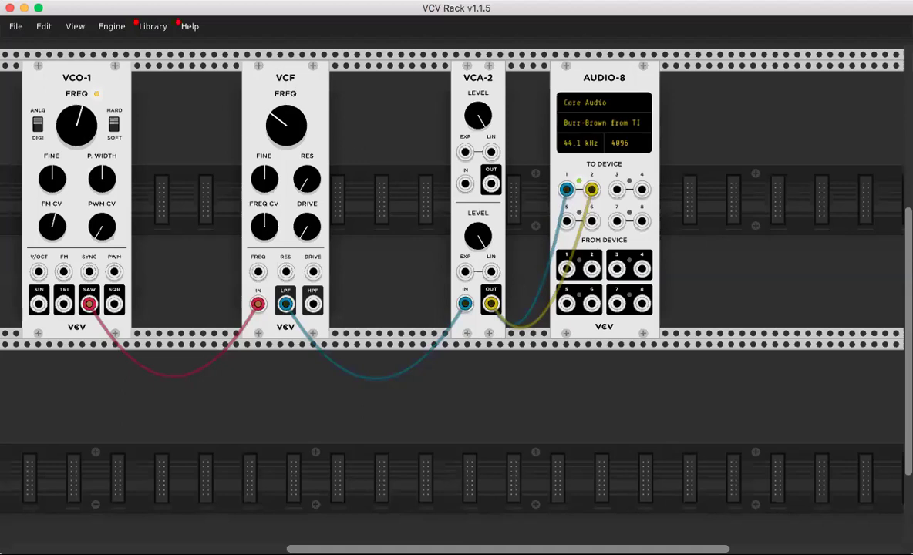
left_click_drag(285, 125, 285, 135)
Search the module library for "lfo"
right_click(297, 404)
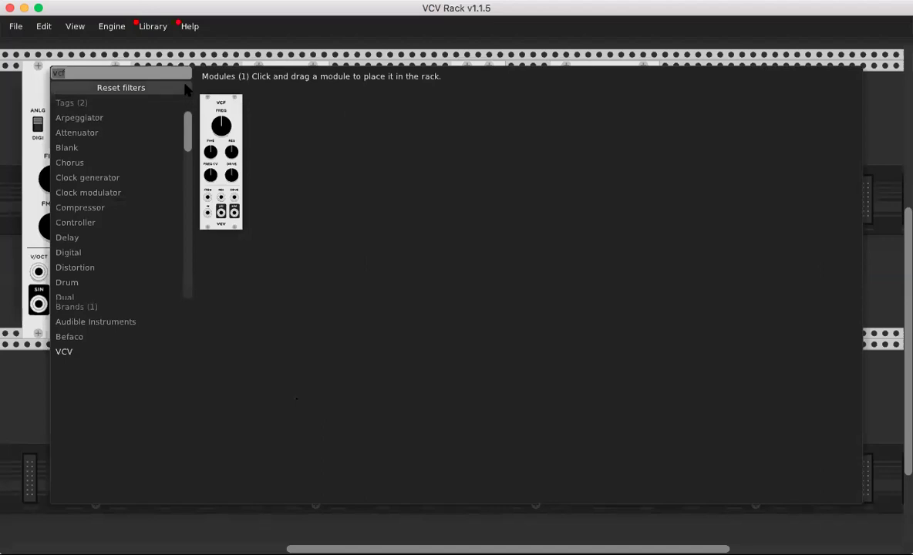
type("lfo")
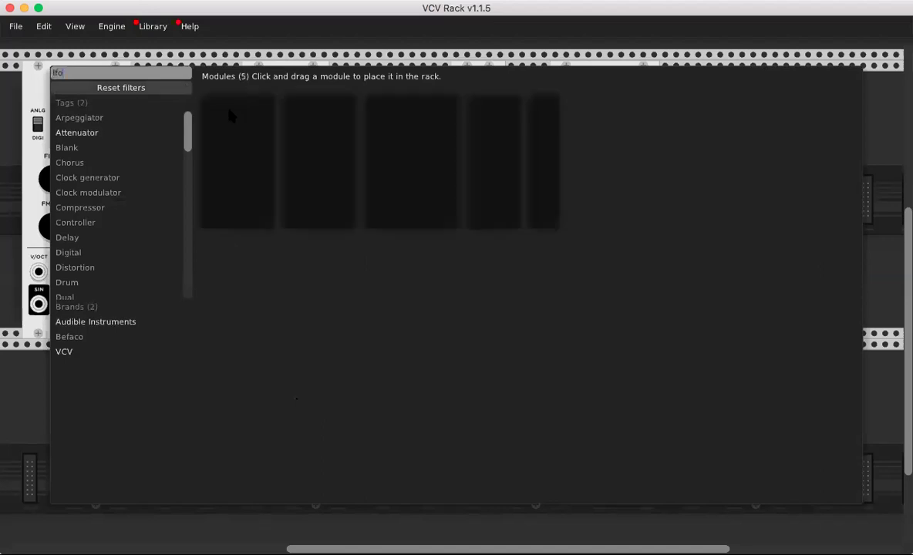